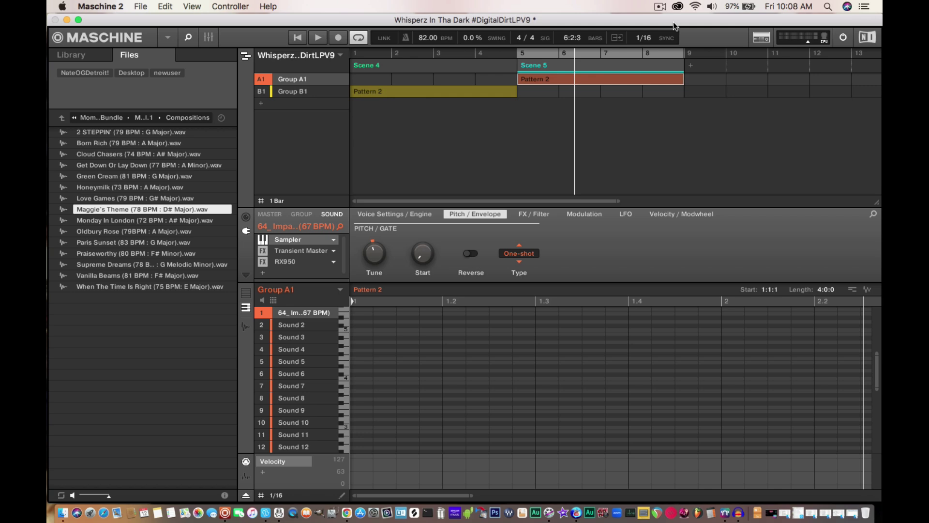
Step: Try recording takes of the first sound in Group A1's Pattern 2 at 82, 85 and 88 BPM
{"action": "key", "text": "super+r"}
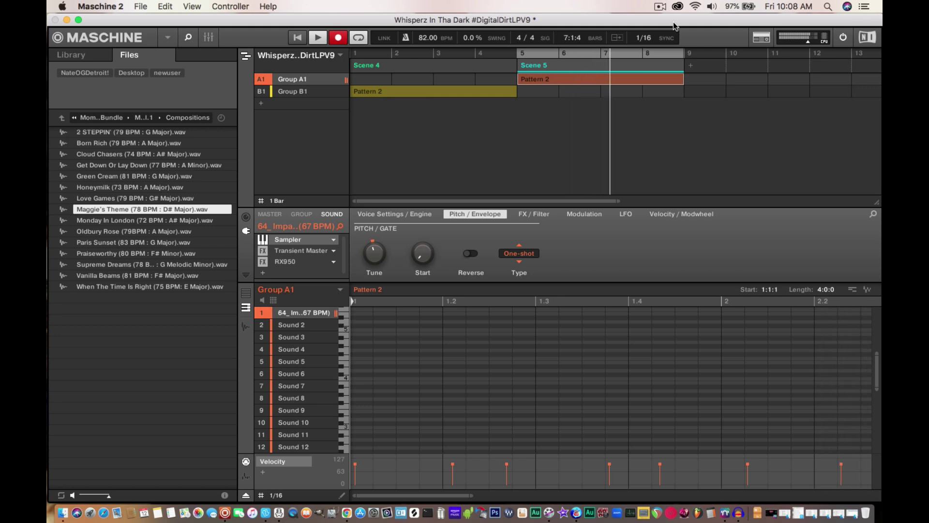
{"action": "key", "text": "space"}
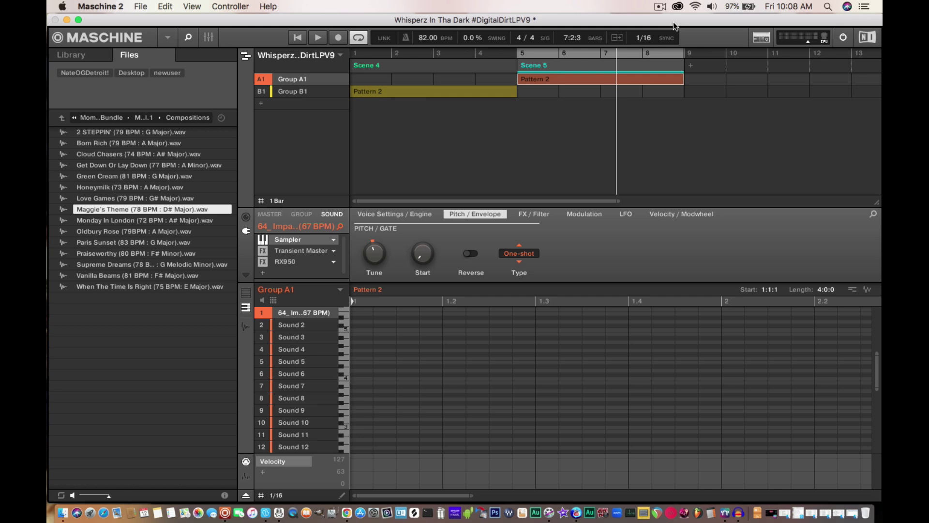
{"action": "key", "text": "super+r"}
{"action": "key", "text": "super+r"}
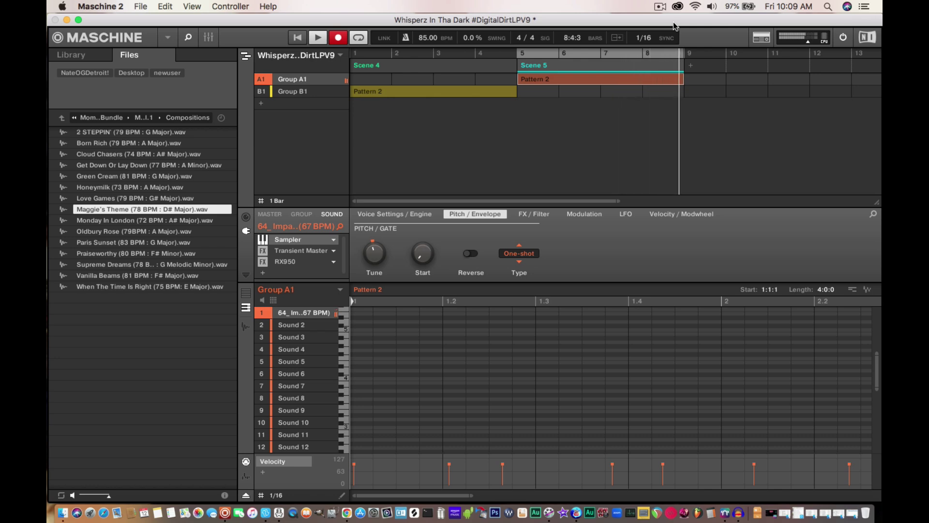
{"action": "key", "text": "super+r"}
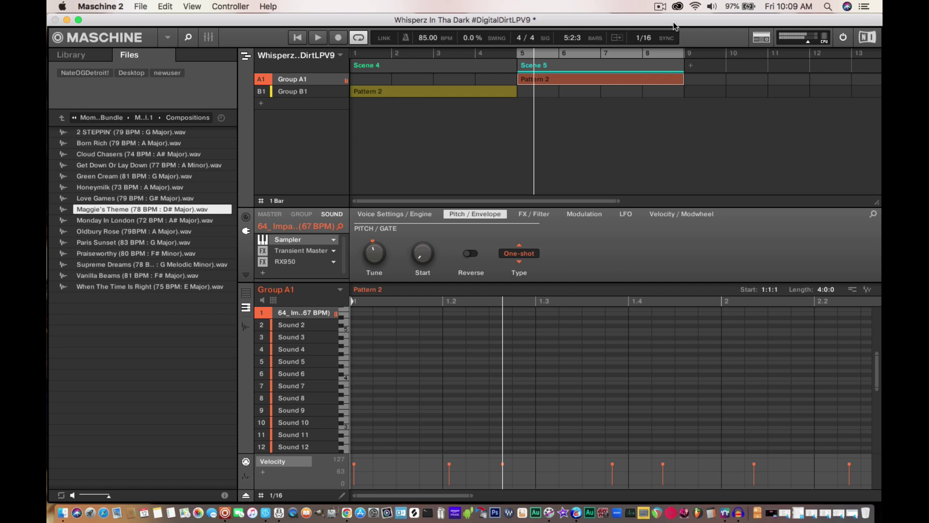
{"action": "key", "text": "super+r"}
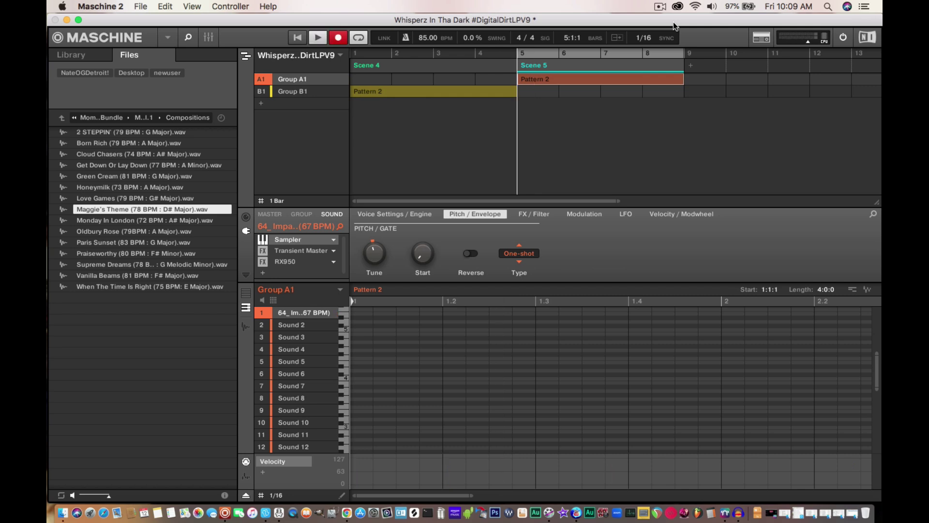
{"action": "key", "text": "super+r"}
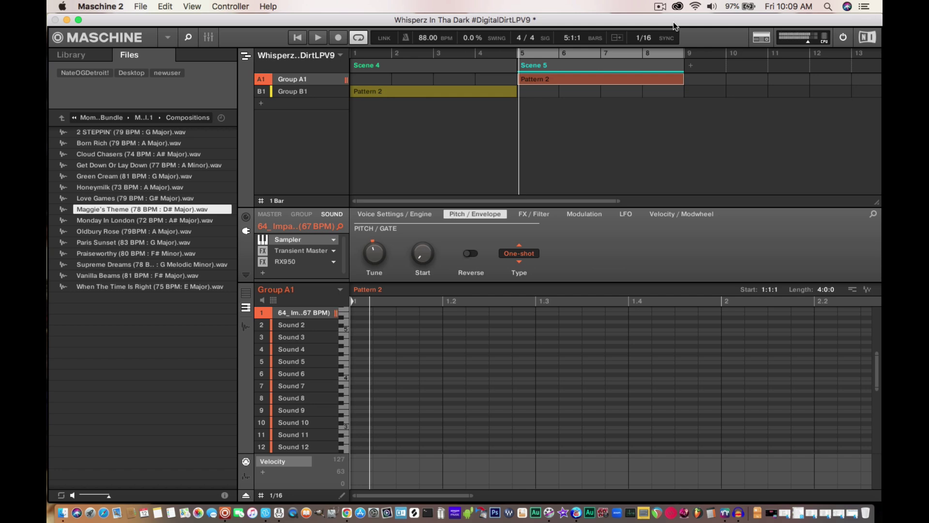
{"action": "key", "text": "super+r"}
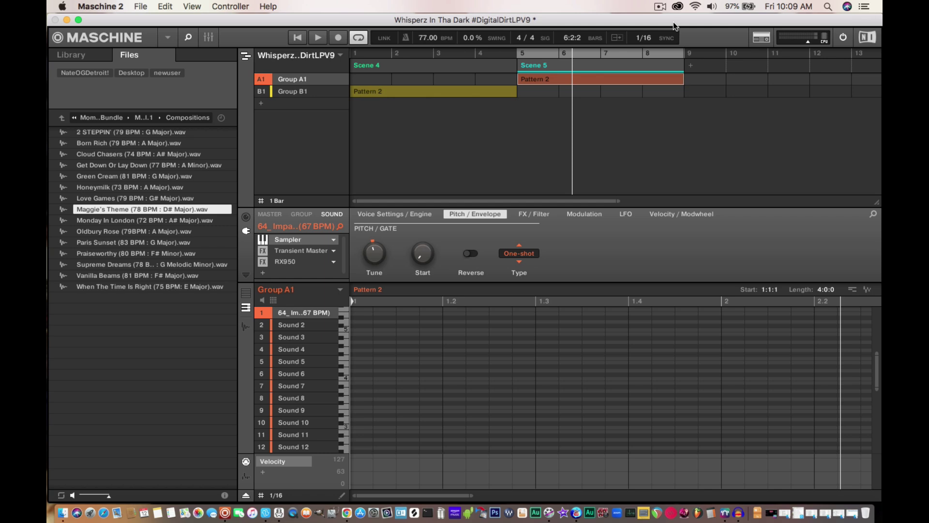
Step: Record the first sound into Group A1's Pattern 2 at 77 BPM and duplicate Scene 5 repeatedly along the timeline
{"action": "key", "text": "super+r"}
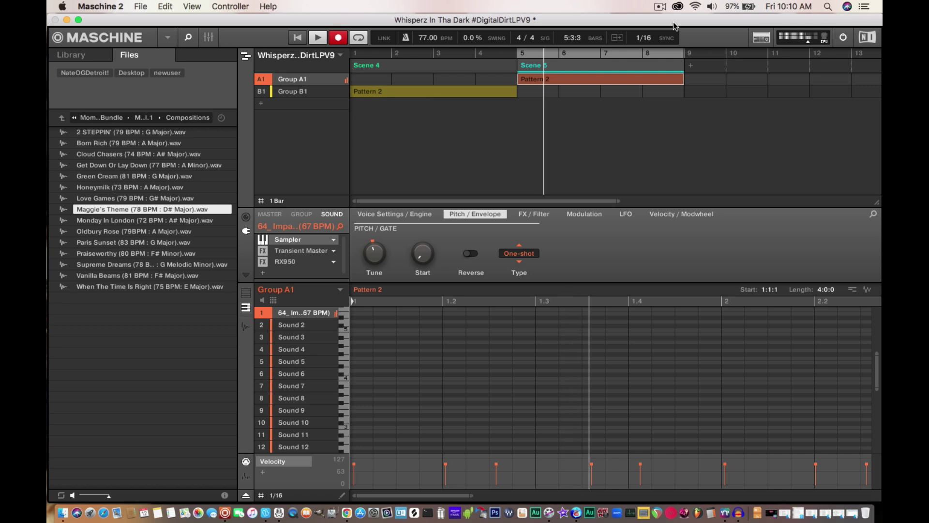
{"action": "key", "text": "super+d"}
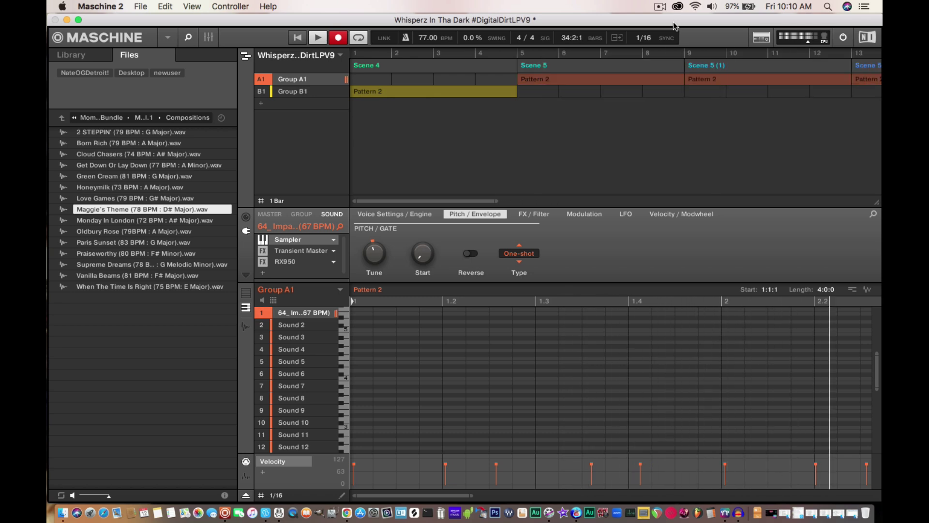
{"action": "key", "text": "super+d"}
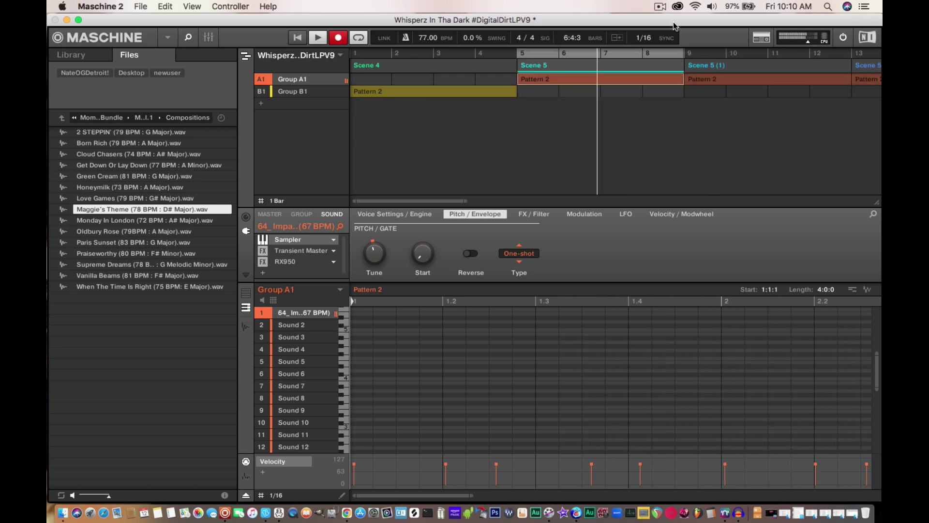
{"action": "key", "text": "space"}
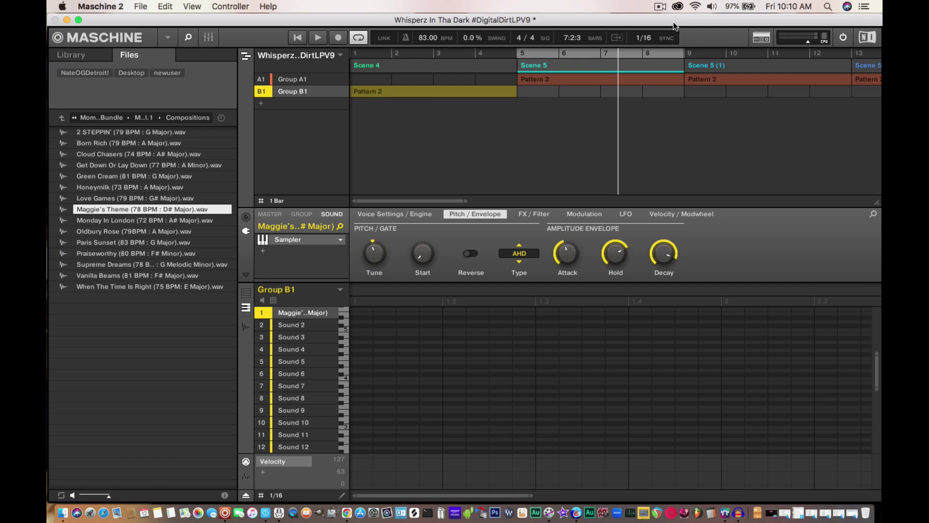
Step: Record Group B1's Maggie's Theme sample at 83 BPM as new patterns in Scene 5 and Scene 5 (1)
{"action": "key", "text": "super+r"}
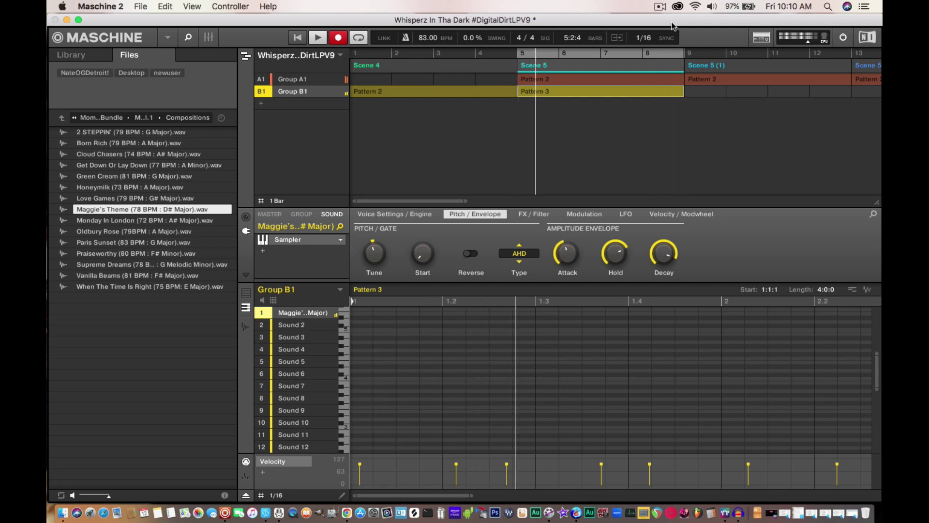
{"action": "left_click", "coordinate": [705, 66]}
{"action": "key", "text": "r"}
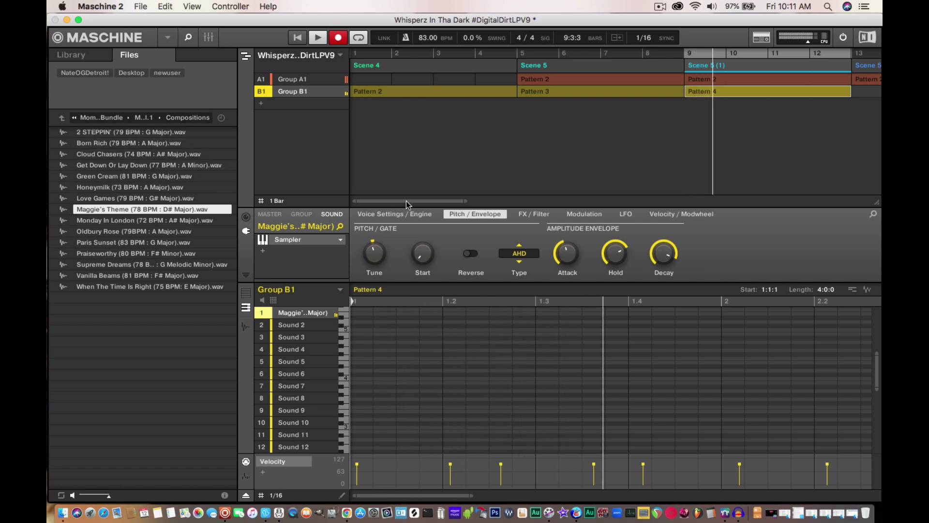
Step: Assign existing Group B1 patterns: Pattern 3 in Scene 5 (2) and Pattern 4 in Scene 5 (3)
{"action": "left_click_drag", "start_coordinate": [406, 201], "coordinate": [472, 198]}
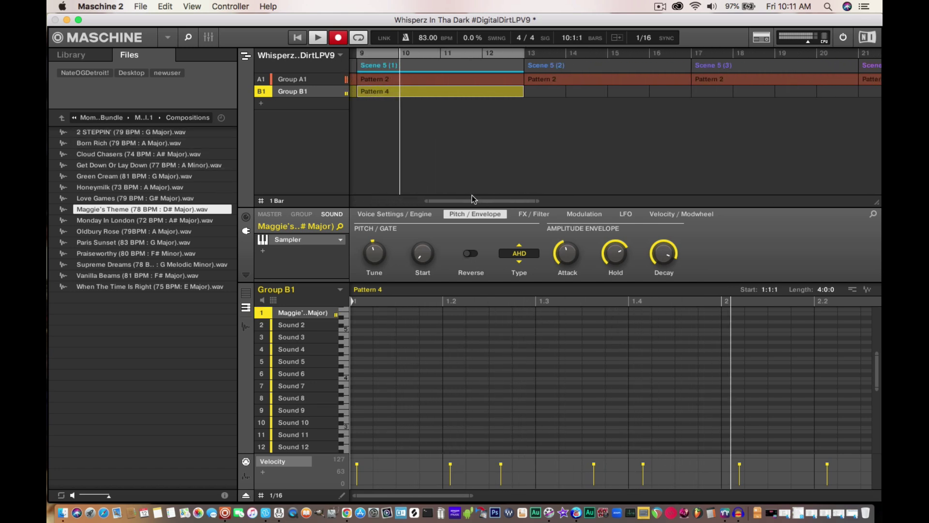
{"action": "left_click", "coordinate": [542, 71]}
{"action": "left_click", "coordinate": [541, 92]}
{"action": "mouse_move", "coordinate": [562, 112]}
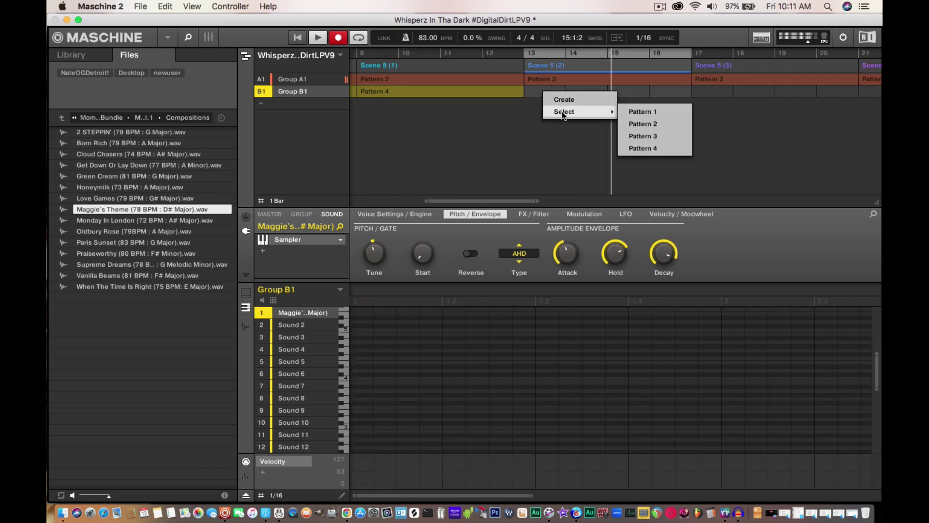
{"action": "left_click", "coordinate": [636, 136]}
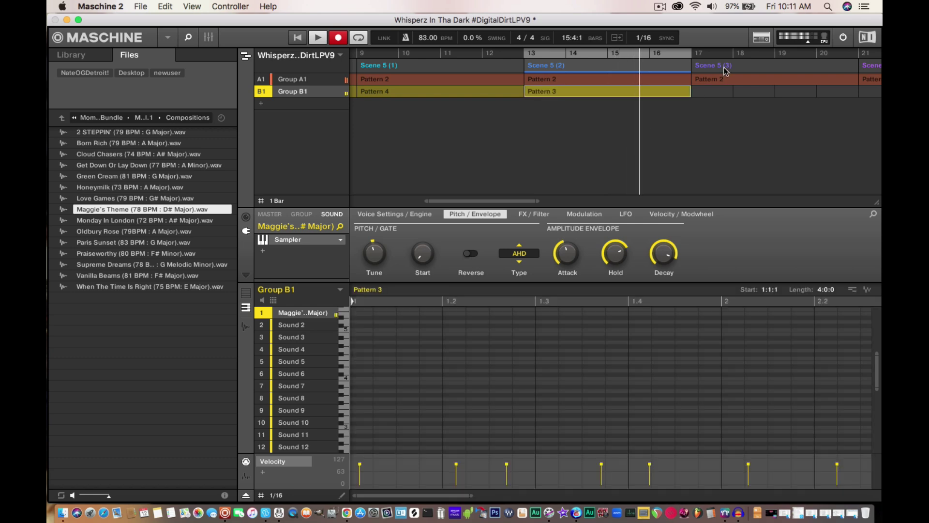
{"action": "left_click", "coordinate": [725, 70]}
{"action": "left_click", "coordinate": [719, 92]}
{"action": "mouse_move", "coordinate": [742, 115]}
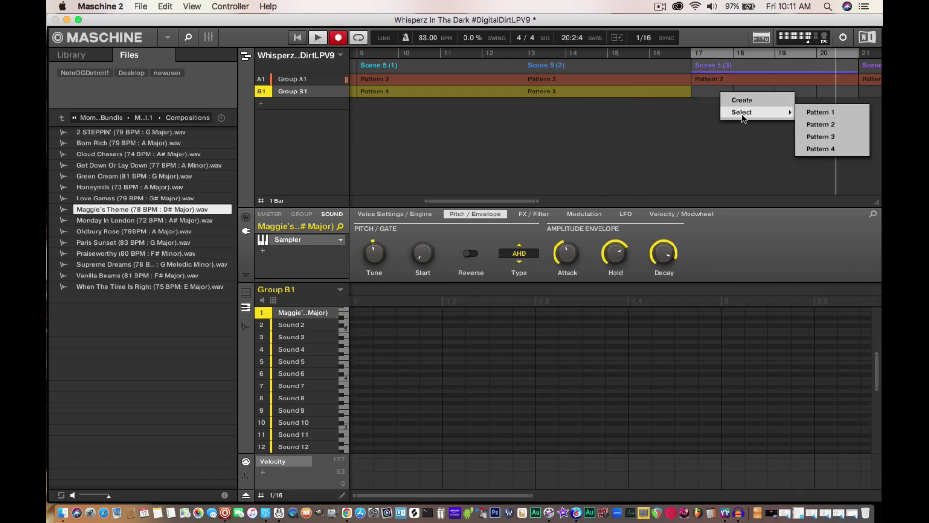
{"action": "left_click", "coordinate": [813, 149]}
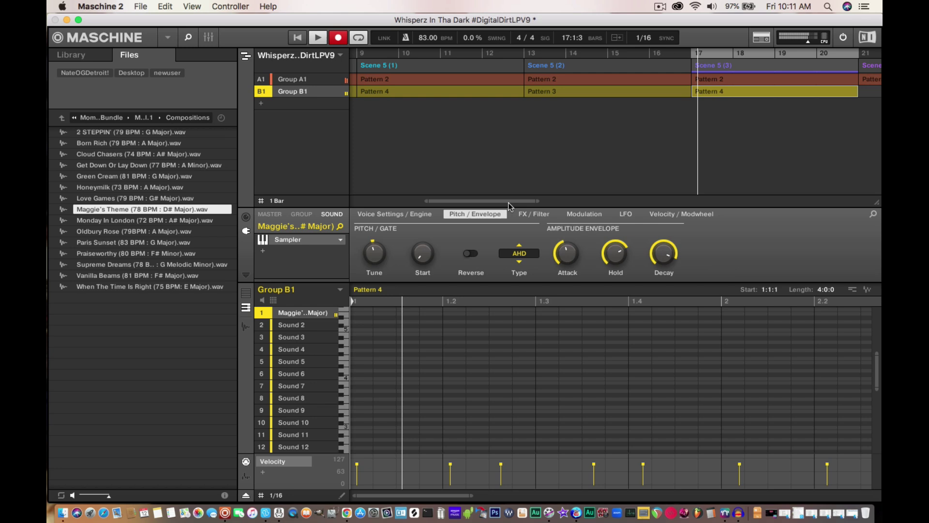
Step: Record another new Maggie's Theme pattern for Group B1 in Scene 5 (4)
{"action": "scroll", "coordinate": [508, 202], "scroll_direction": "right", "scroll_amount": 5}
{"action": "left_click", "coordinate": [657, 67]}
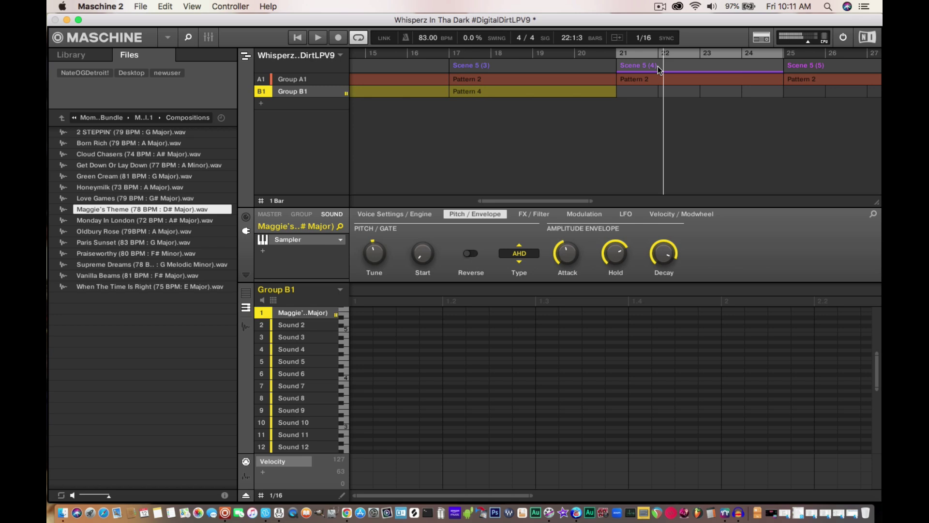
{"action": "key", "text": "super+r"}
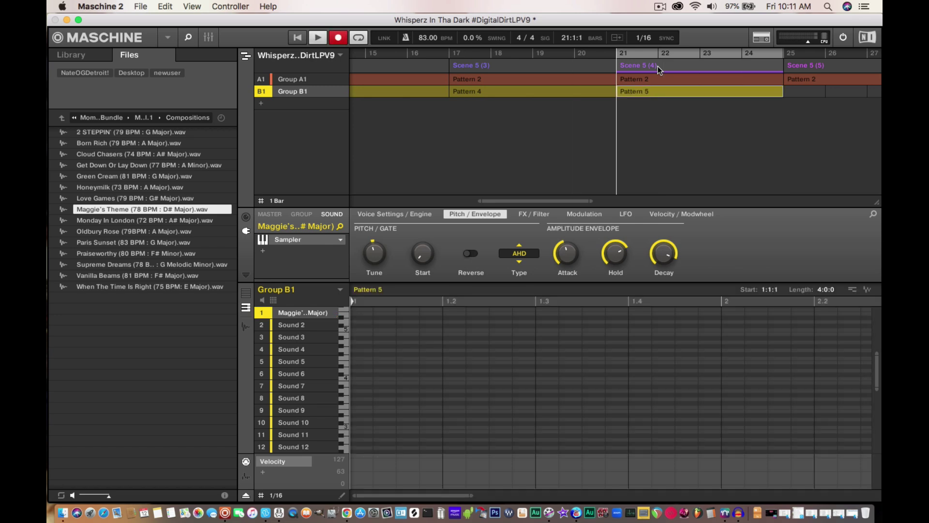
{"action": "key", "text": "space"}
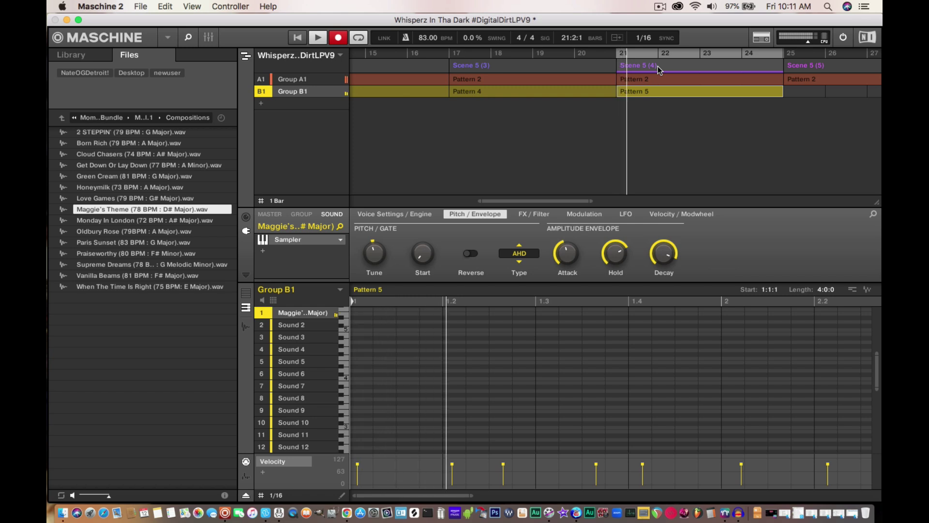
Step: Assign Pattern 5 to Group B1 in Scene 5 (5)
{"action": "left_click", "coordinate": [838, 63]}
{"action": "left_click", "coordinate": [822, 91]}
{"action": "mouse_move", "coordinate": [829, 102]}
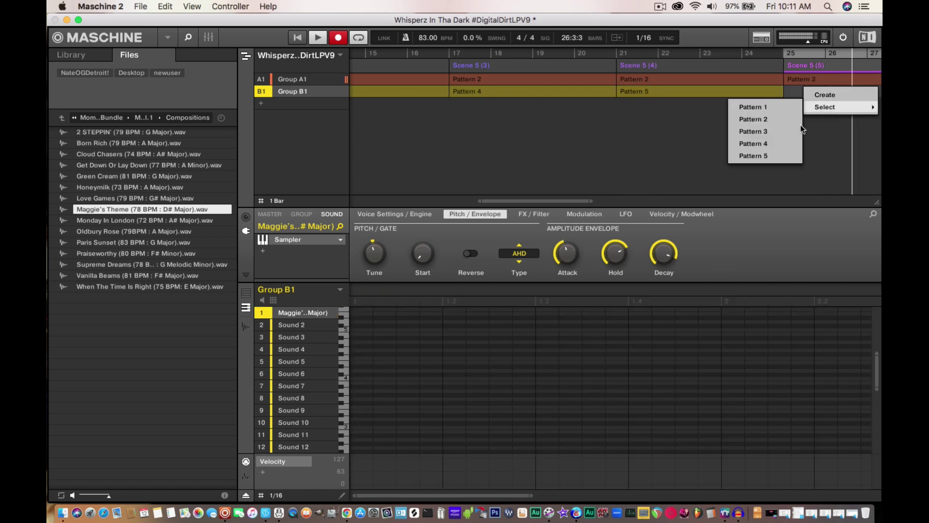
{"action": "left_click", "coordinate": [777, 154]}
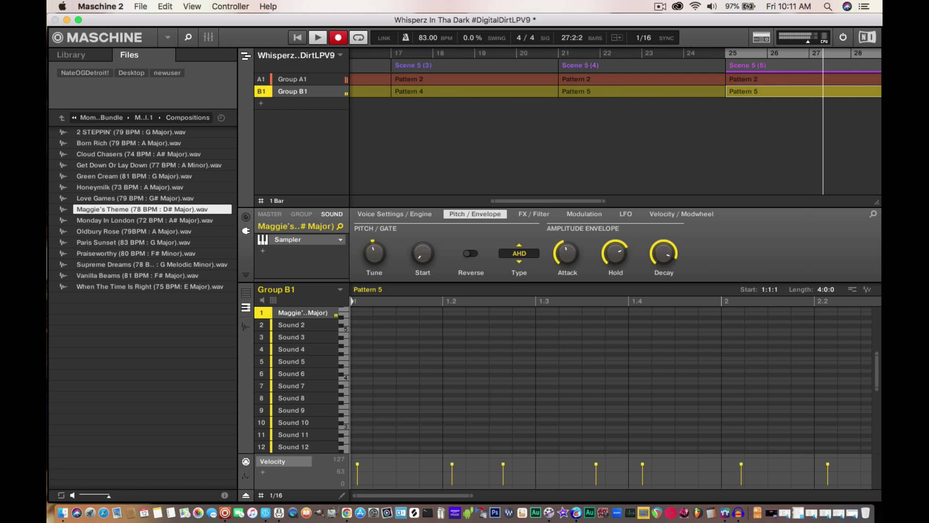
Step: Assign Pattern 3 to Group B1 in Scene 5 (6) and Pattern 4 in Scene 5 (7)
{"action": "left_click_drag", "start_coordinate": [587, 204], "coordinate": [667, 202]}
{"action": "left_click", "coordinate": [623, 66]}
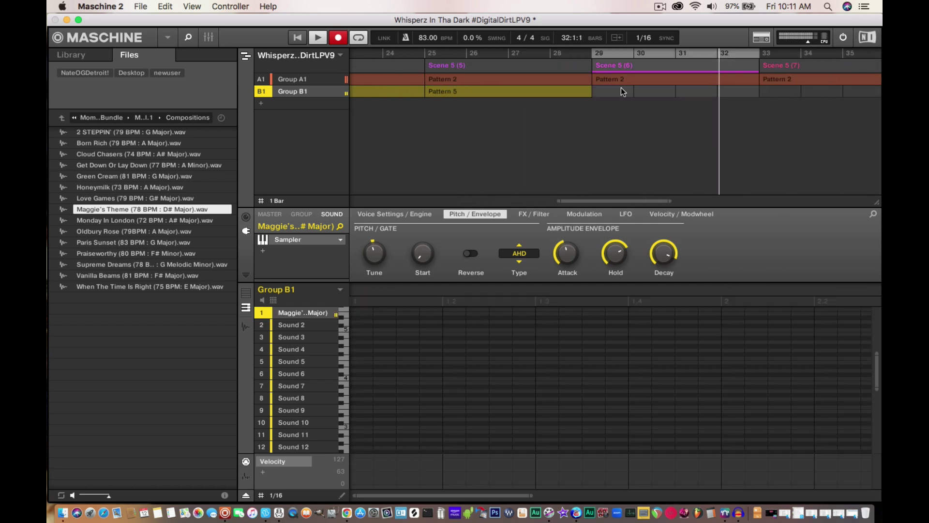
{"action": "left_click", "coordinate": [621, 89]}
{"action": "mouse_move", "coordinate": [650, 106]}
{"action": "left_click", "coordinate": [719, 132]}
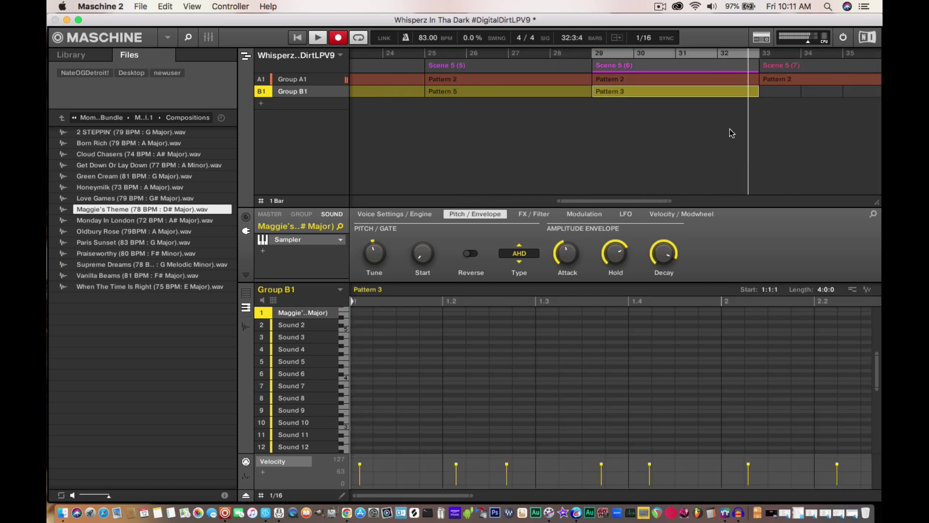
{"action": "left_click", "coordinate": [775, 66]}
{"action": "left_click", "coordinate": [774, 91]}
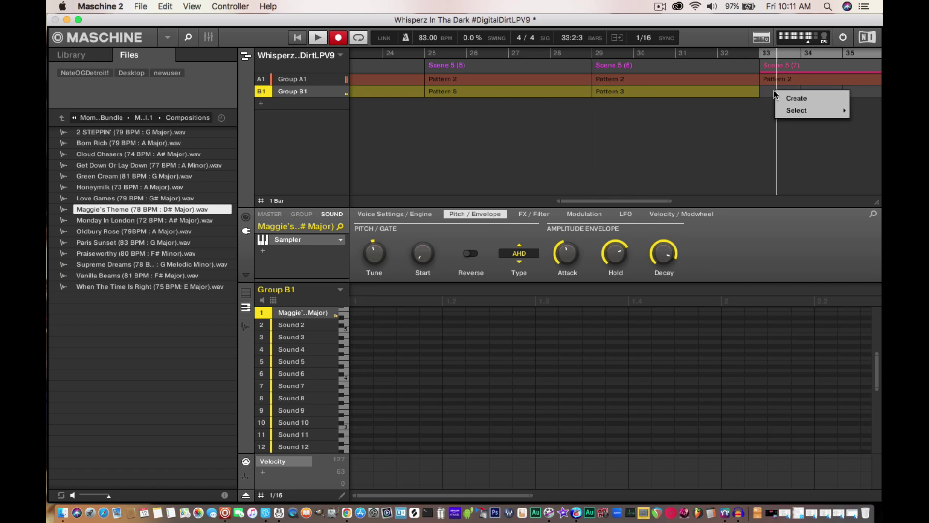
{"action": "mouse_move", "coordinate": [799, 111]}
{"action": "left_click", "coordinate": [744, 144]}
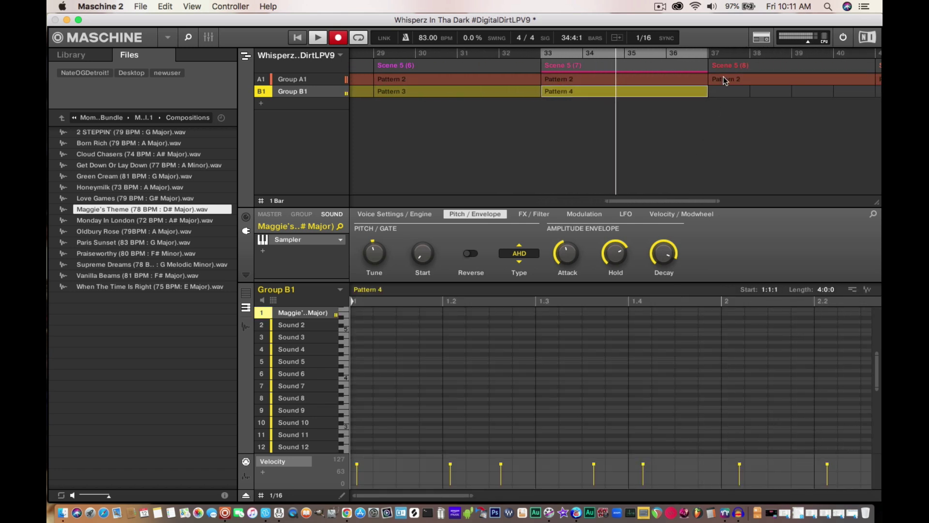
Step: Assign Pattern 3 to Group B1 in Scene 5 (8) and Pattern 4 in Scene 5 (9)
{"action": "left_click", "coordinate": [724, 67]}
{"action": "left_click", "coordinate": [722, 91]}
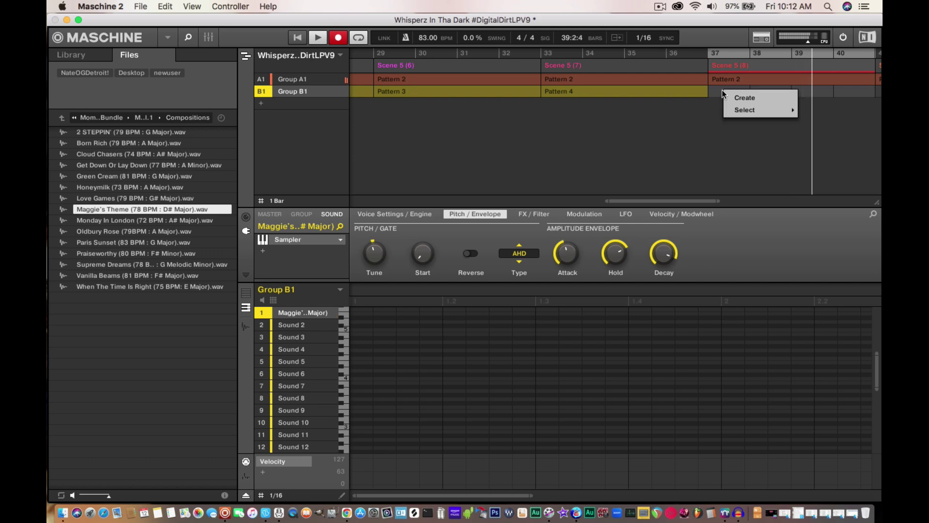
{"action": "mouse_move", "coordinate": [745, 109]}
{"action": "left_click", "coordinate": [808, 134]}
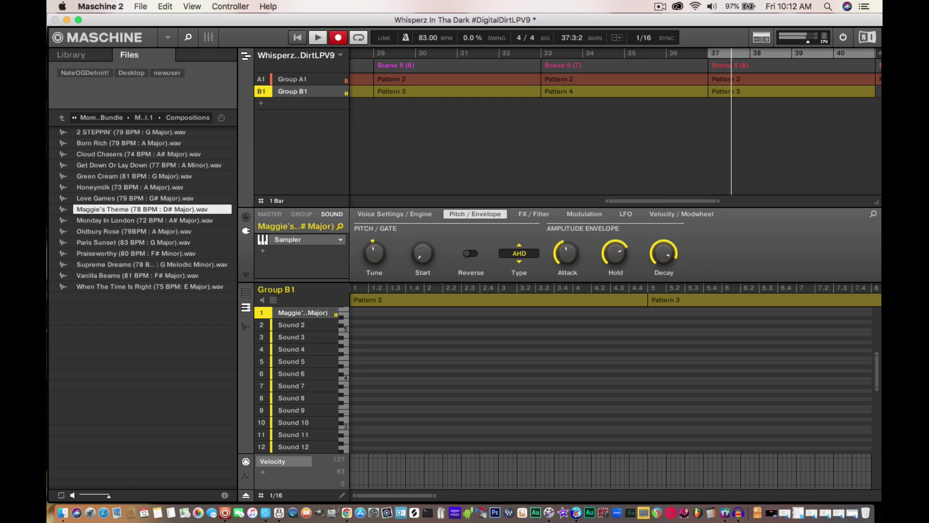
{"action": "scroll", "coordinate": [733, 95], "scroll_direction": "right", "scroll_amount": 3}
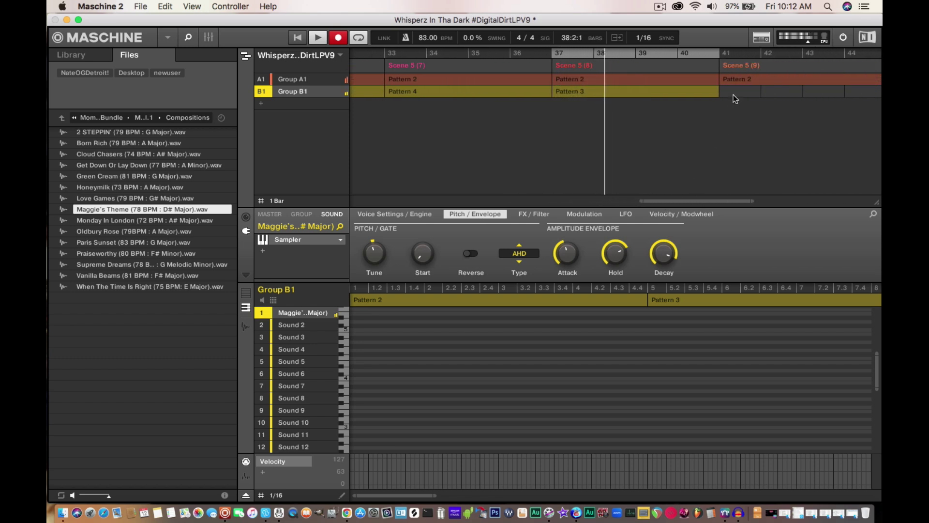
{"action": "left_click", "coordinate": [743, 68]}
{"action": "left_click", "coordinate": [734, 89]}
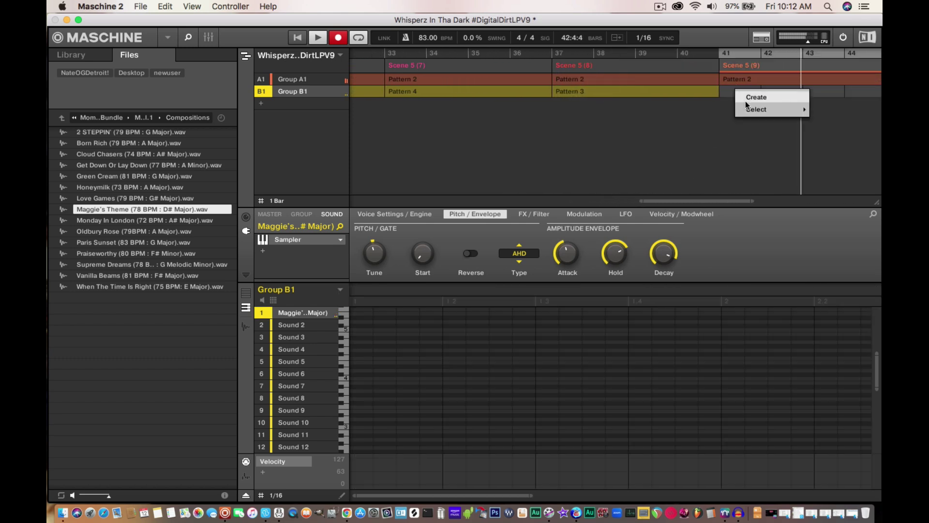
{"action": "mouse_move", "coordinate": [748, 109]}
{"action": "left_click", "coordinate": [713, 145]}
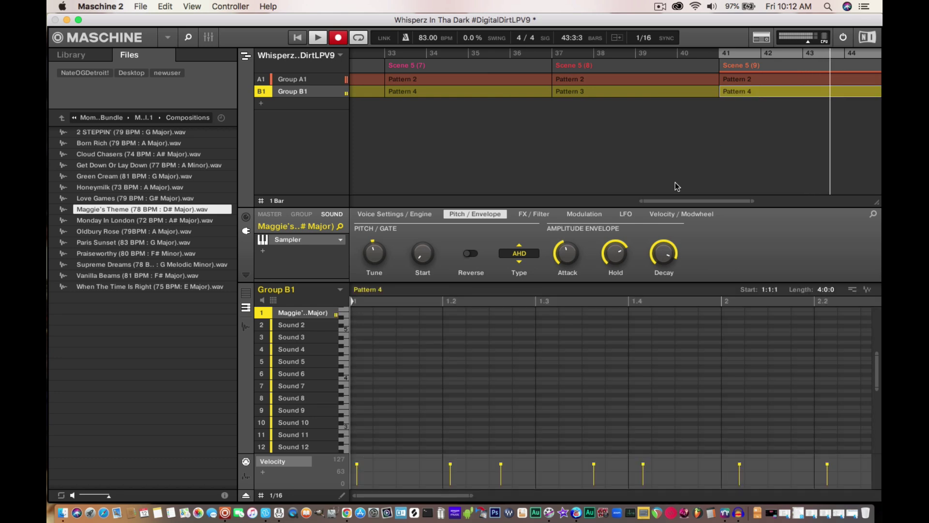
Step: Assign Pattern 4 to Group B1 in Scene 5 (10)
{"action": "scroll", "coordinate": [770, 97], "scroll_direction": "right", "scroll_amount": 2}
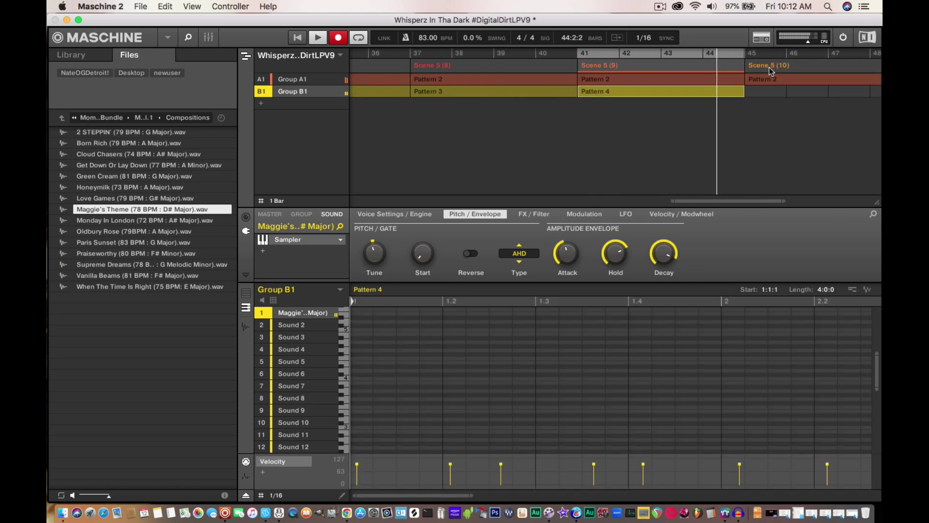
{"action": "left_click", "coordinate": [768, 68]}
{"action": "left_click", "coordinate": [763, 91]}
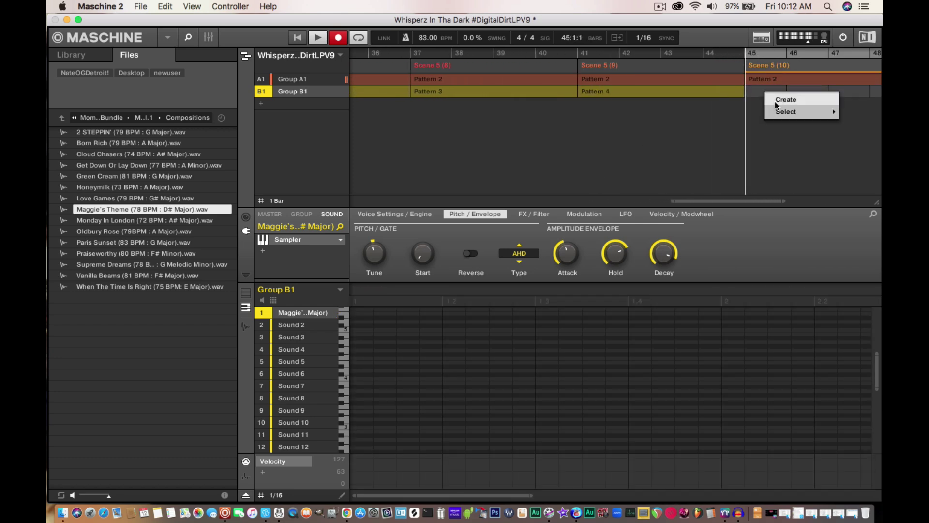
{"action": "mouse_move", "coordinate": [748, 110]}
{"action": "left_click", "coordinate": [729, 150]}
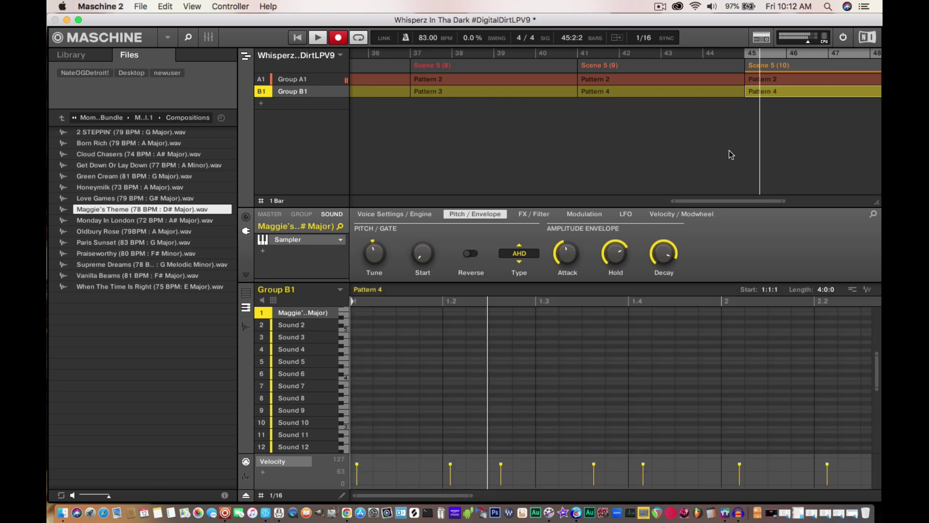
Step: Assign Pattern 5 to Group B1 in Scene 5 (10), then stop playback
{"action": "left_click", "coordinate": [788, 91]}
{"action": "mouse_move", "coordinate": [798, 110]}
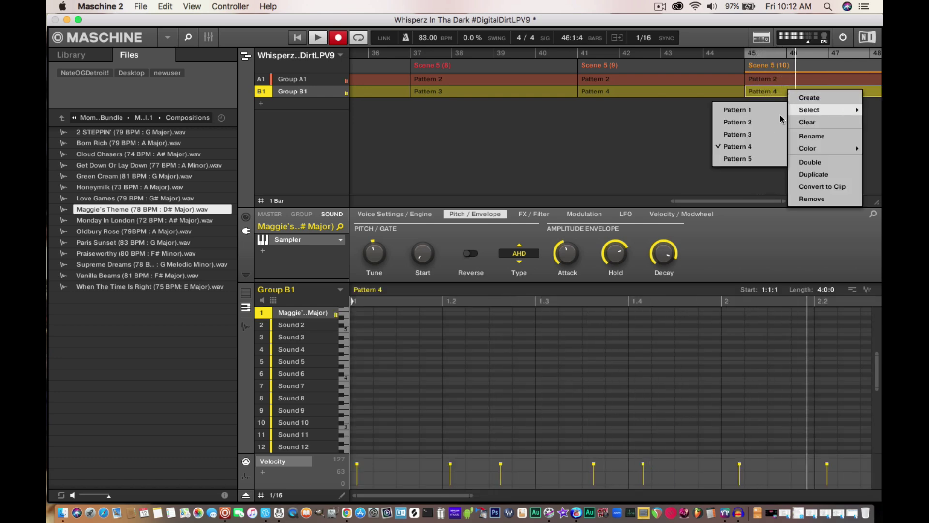
{"action": "left_click", "coordinate": [736, 155]}
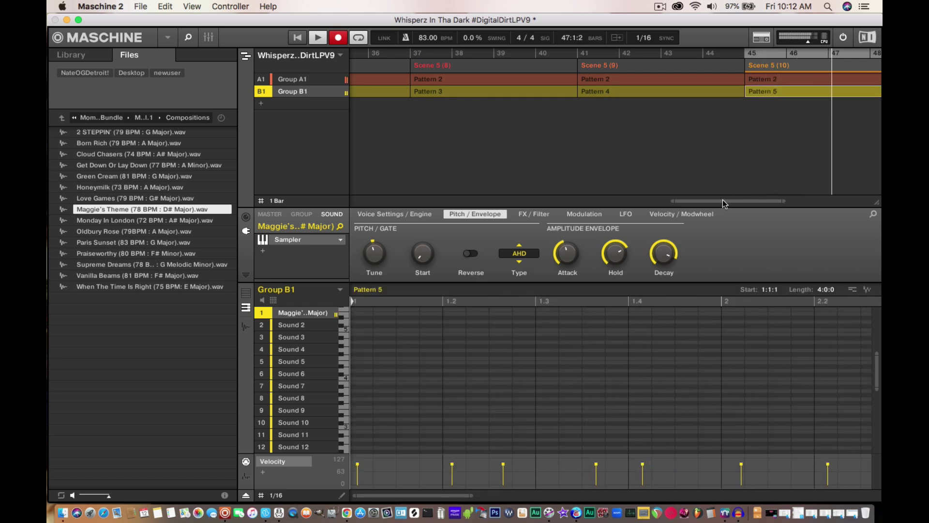
{"action": "left_click_drag", "start_coordinate": [722, 200], "coordinate": [744, 200]}
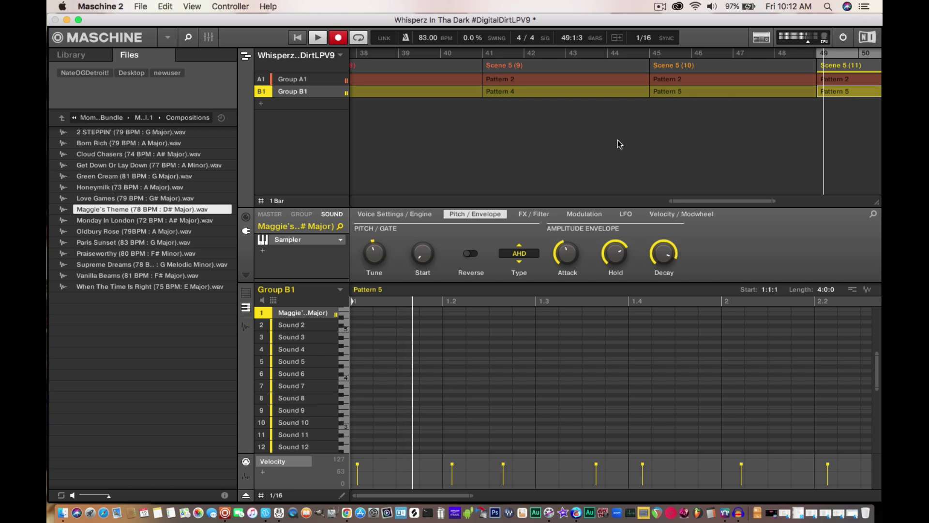
{"action": "key", "text": "space"}
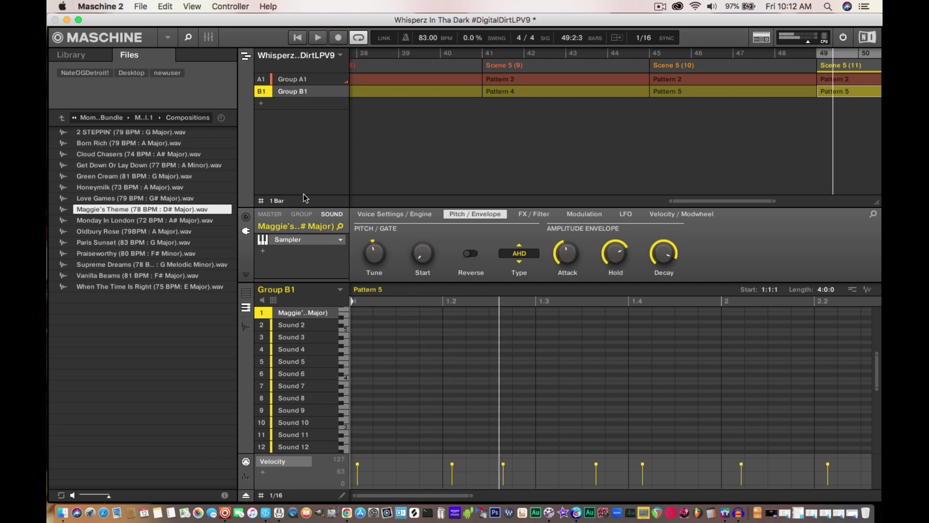
Step: Inspect the master channel's Limiter and the RX950 effect on Group A1's first sound
{"action": "left_click", "coordinate": [269, 214]}
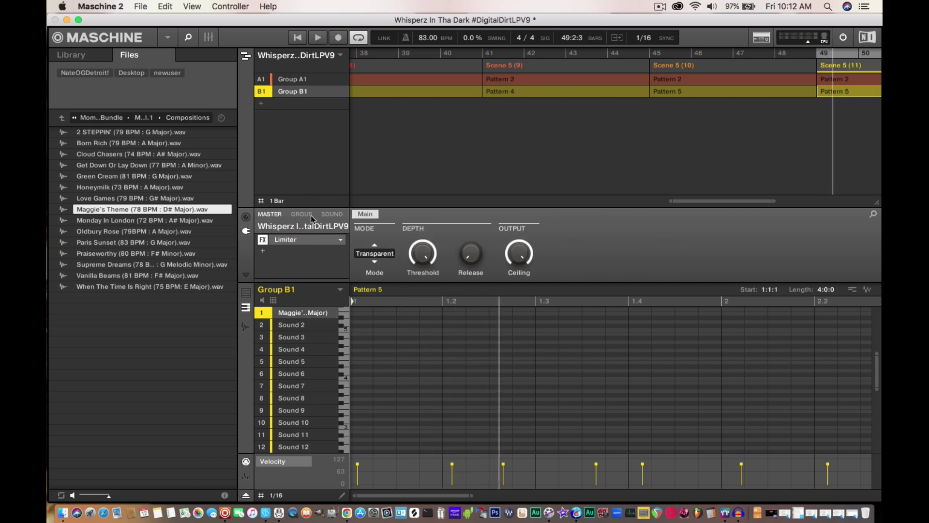
{"action": "left_click", "coordinate": [317, 79]}
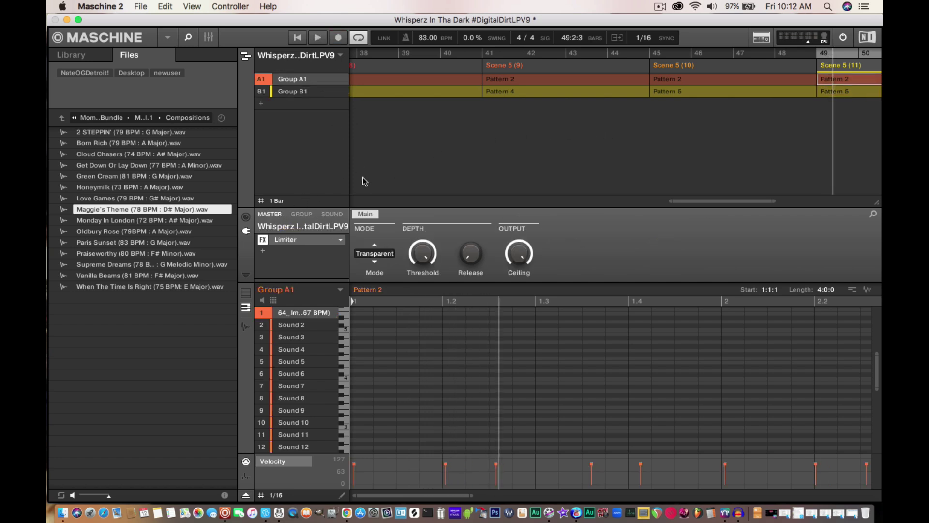
{"action": "left_click", "coordinate": [332, 214]}
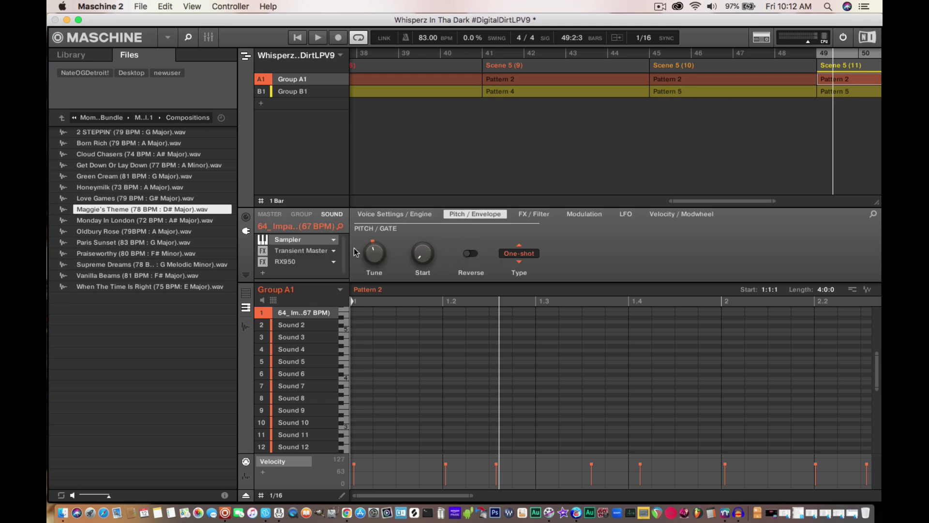
{"action": "left_click", "coordinate": [307, 261]}
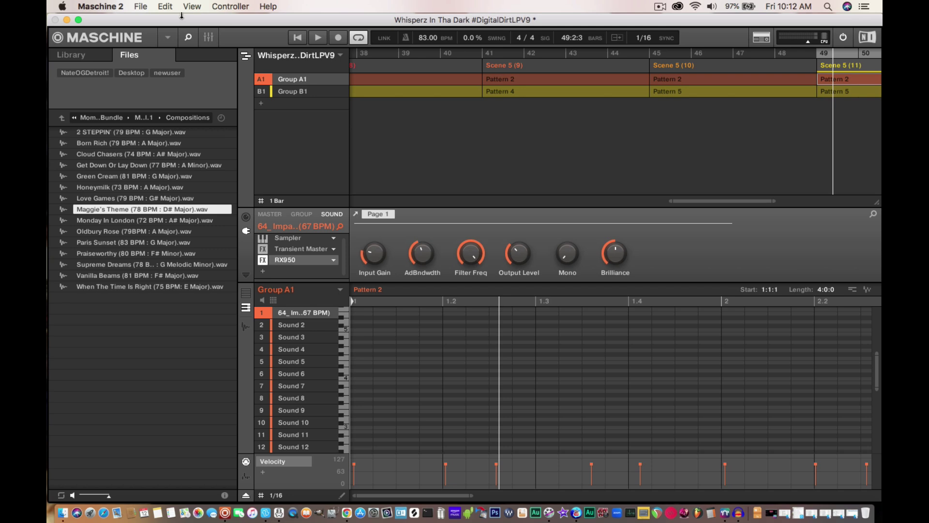
Step: Save the project together with its samples, leaving Delete Unused Files off
{"action": "left_click", "coordinate": [141, 6]}
{"action": "left_click", "coordinate": [194, 141]}
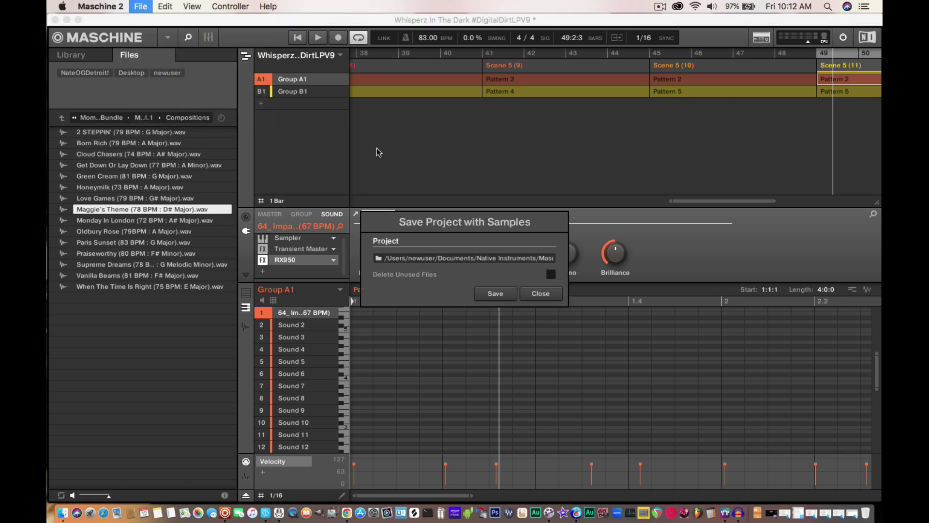
{"action": "left_click", "coordinate": [489, 294]}
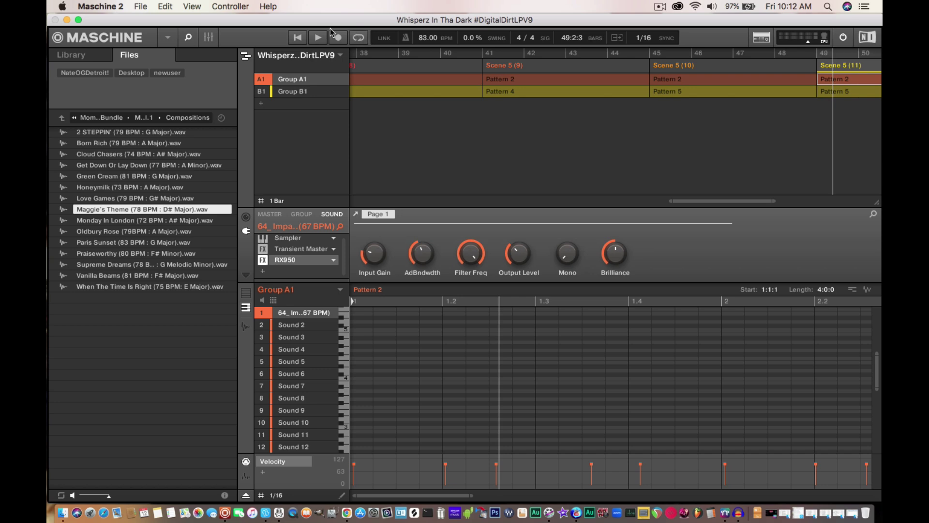
Step: Play the arrangement from the beginning and add the internal Compressor to Group B1's Maggie's Theme sound
{"action": "left_click", "coordinate": [304, 38]}
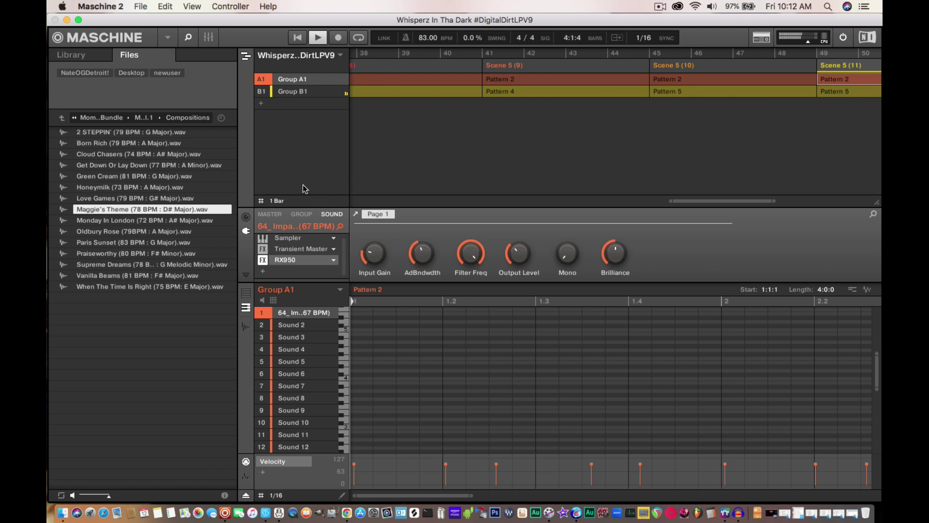
{"action": "left_click", "coordinate": [300, 92]}
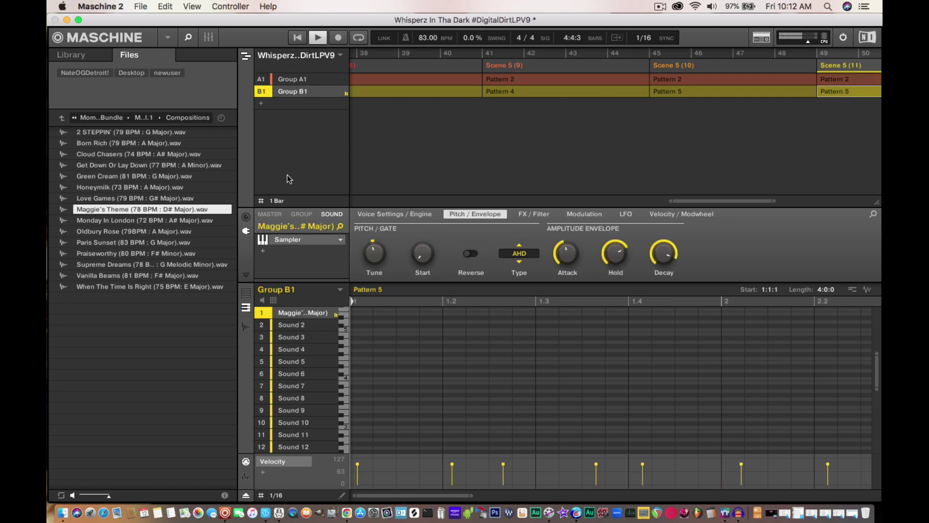
{"action": "left_click", "coordinate": [263, 250]}
{"action": "mouse_move", "coordinate": [298, 108]}
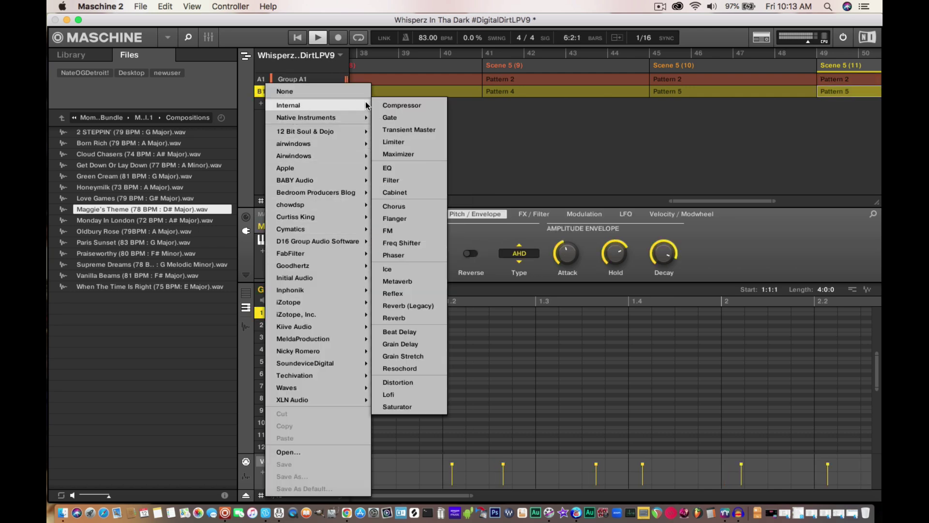
{"action": "left_click", "coordinate": [397, 105]}
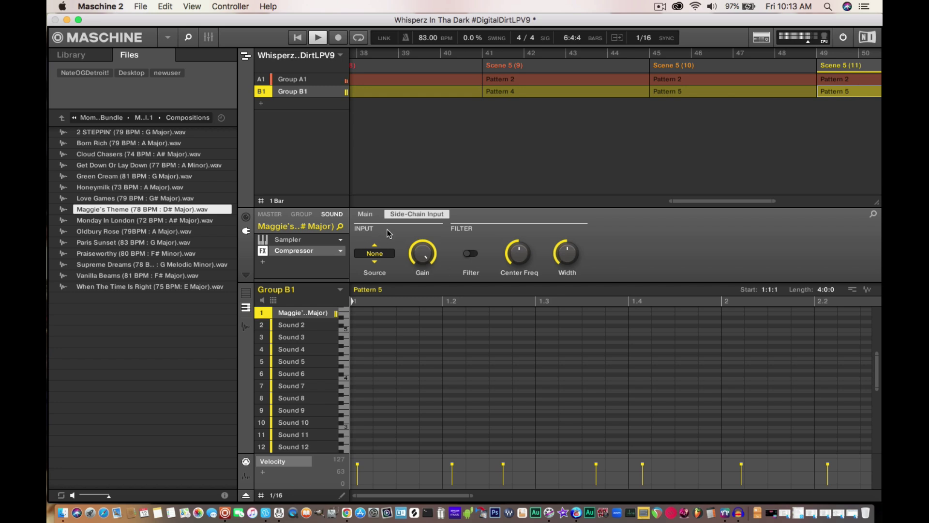
Step: Set the Compressor's side-chain source to Group A1: 64_ Impala (67 BPM) and lower its input gain
{"action": "left_click", "coordinate": [373, 254]}
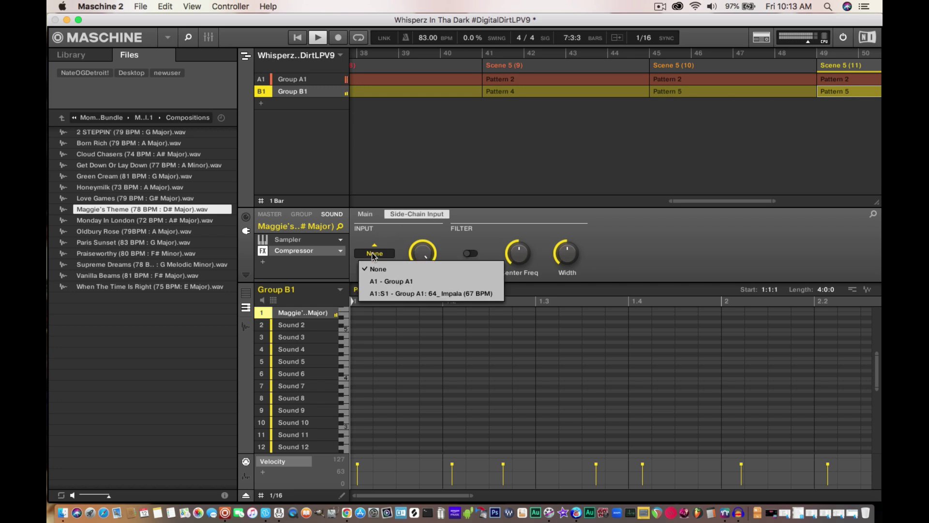
{"action": "left_click", "coordinate": [379, 293]}
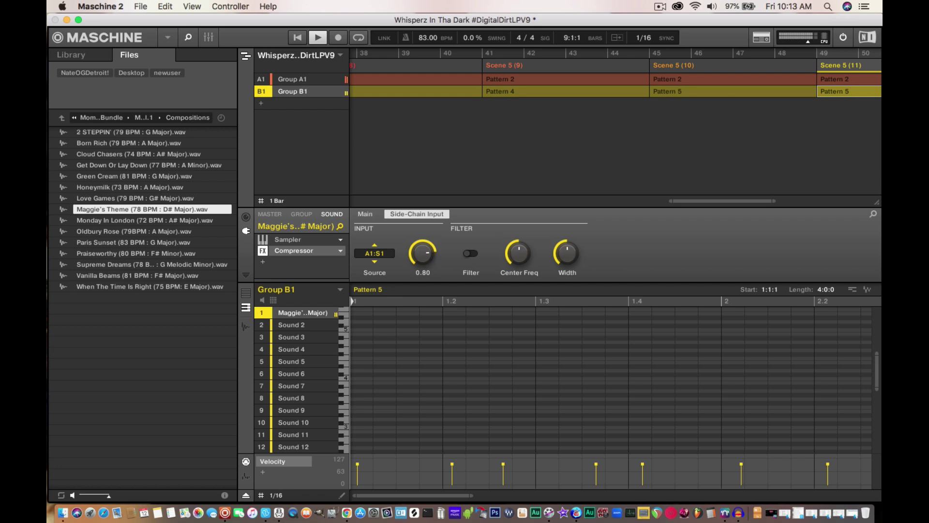
{"action": "mouse_move", "coordinate": [418, 257]}
{"action": "left_mouse_down"}
{"action": "mouse_move", "coordinate": [418, 267]}
{"action": "mouse_move", "coordinate": [422, 254]}
{"action": "mouse_move", "coordinate": [422, 265]}
{"action": "mouse_move", "coordinate": [401, 253]}
{"action": "left_mouse_up"}
Step: Add the internal EQ after Group B1's Compressor and boost its Low, High-Mid (about 4.4 dB) and High gains during playback
{"action": "left_click", "coordinate": [263, 263]}
{"action": "mouse_move", "coordinate": [307, 105]}
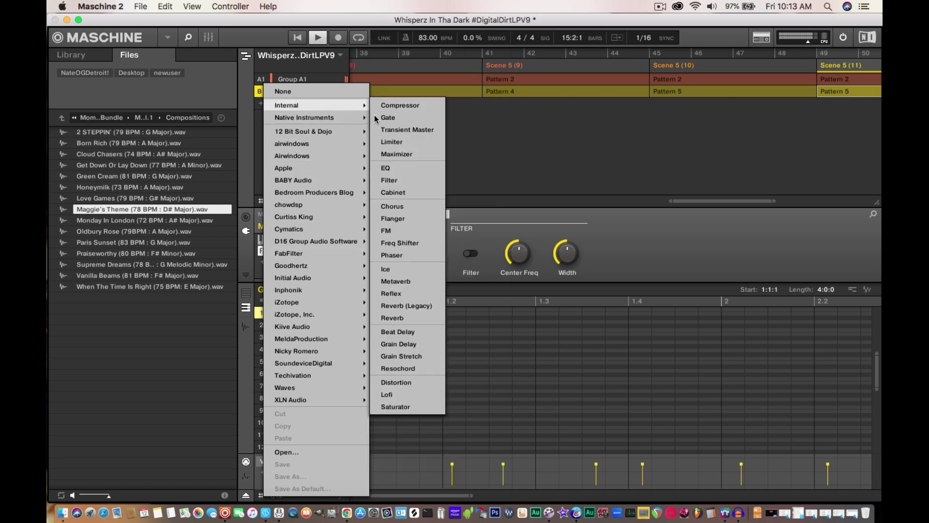
{"action": "left_click", "coordinate": [383, 168]}
{"action": "left_click_drag", "start_coordinate": [422, 251], "coordinate": [422, 243]}
{"action": "mouse_move", "coordinate": [615, 251]}
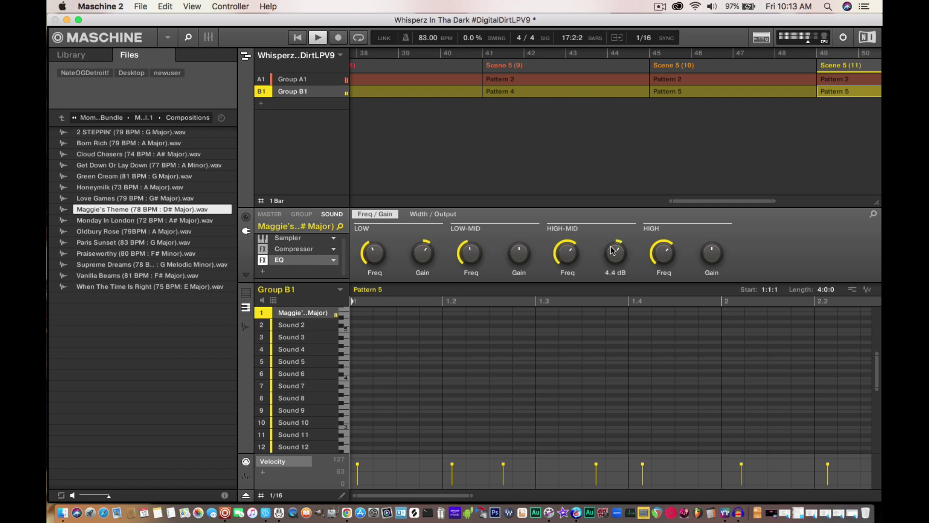
{"action": "mouse_move", "coordinate": [709, 254]}
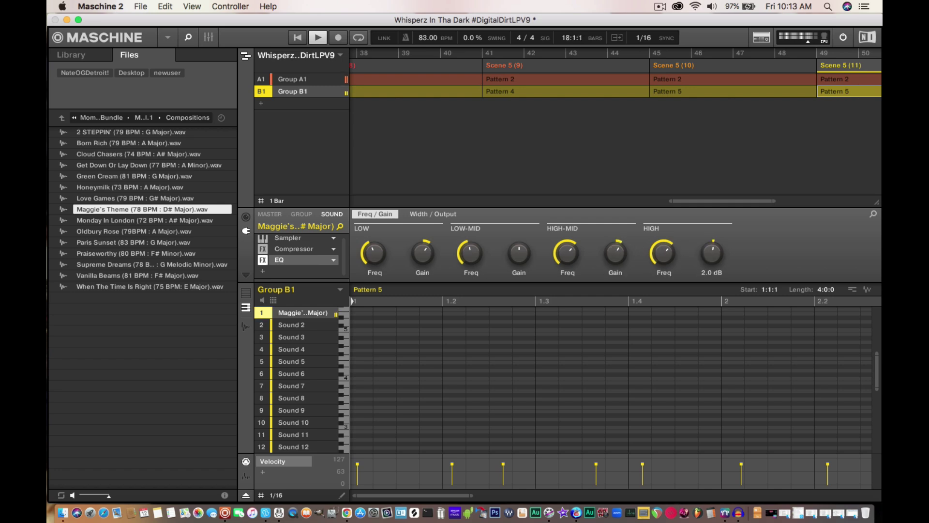
{"action": "left_click_drag", "start_coordinate": [710, 254], "coordinate": [707, 255]}
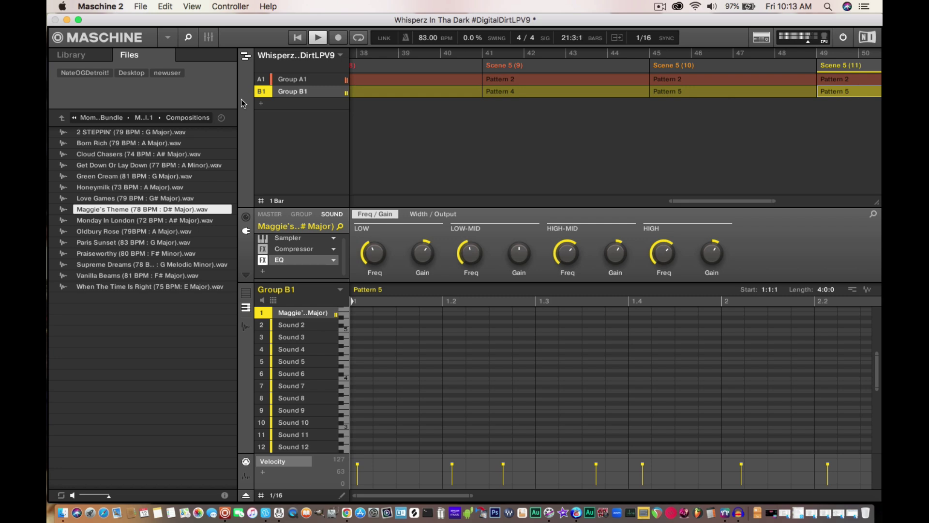
{"action": "key", "text": "space"}
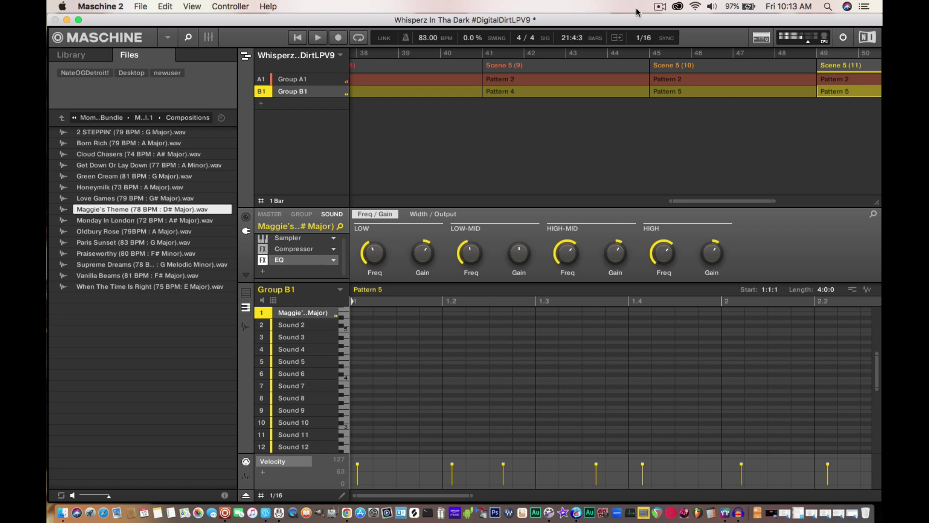
{"action": "left_click", "coordinate": [659, 7]}
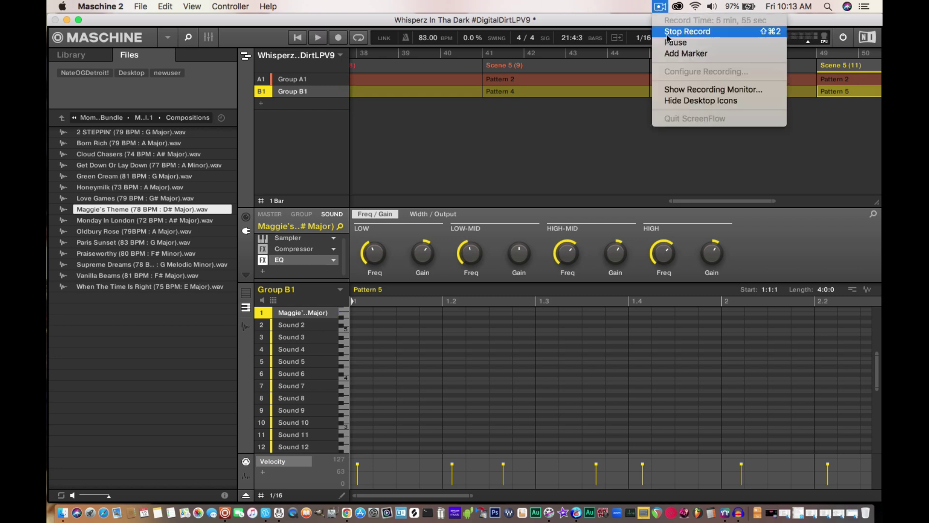